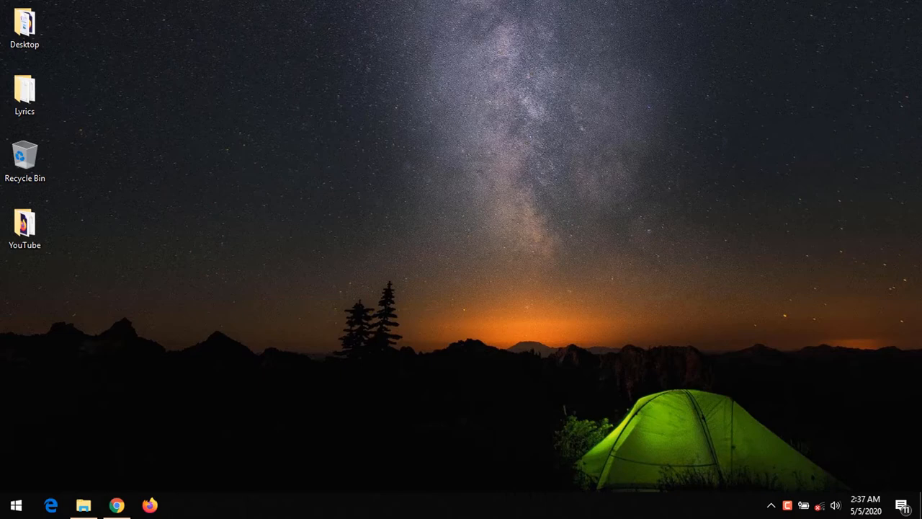
Step: Launch Run from a Start search for 'run' and centre the dialog on screen
key("super+r")
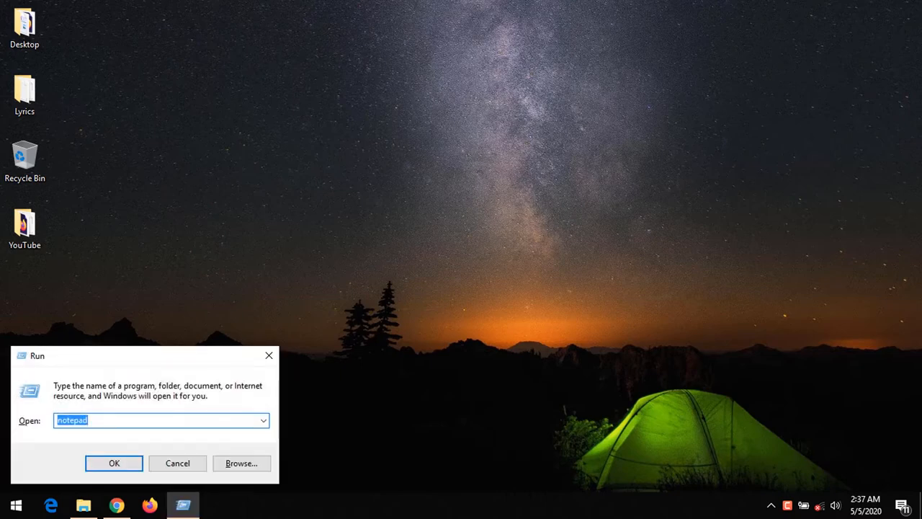
key("super")
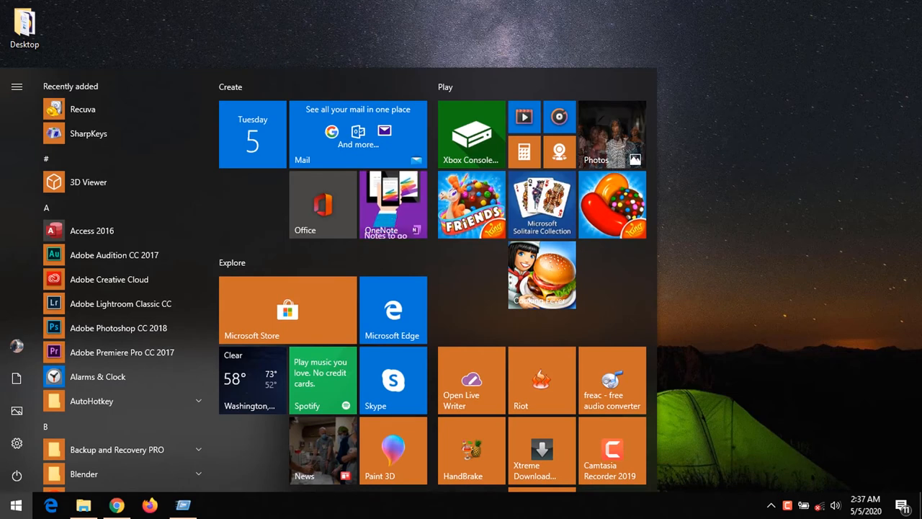
type("run")
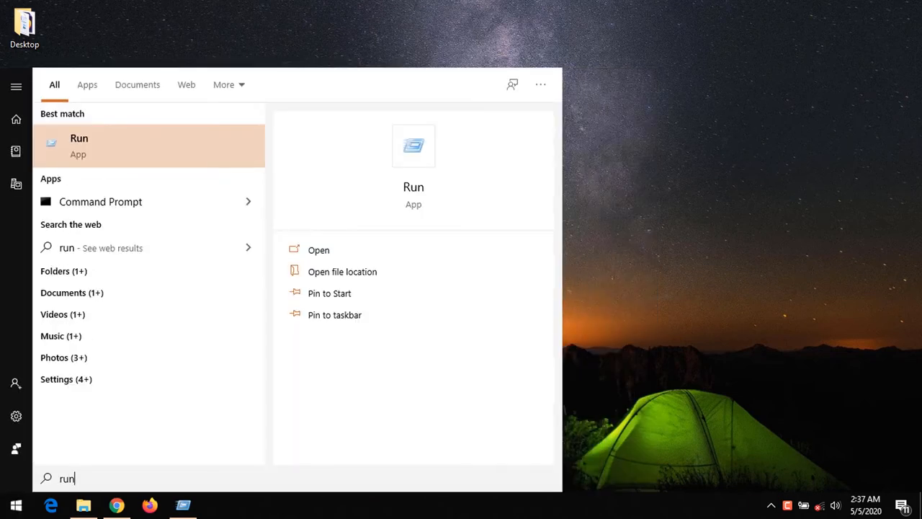
key("Return")
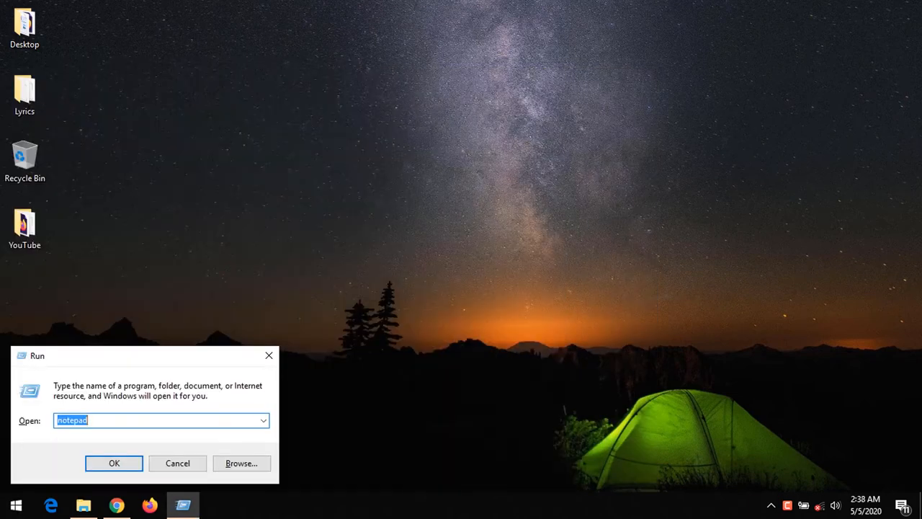
mouse_move(144, 355)
left_mouse_down()
mouse_move(468, 136)
mouse_move(446, 154)
left_mouse_up()
Step: Replace the 'notepad' command with %temp% to open the Temp folder (343 items)
left_click(461, 219)
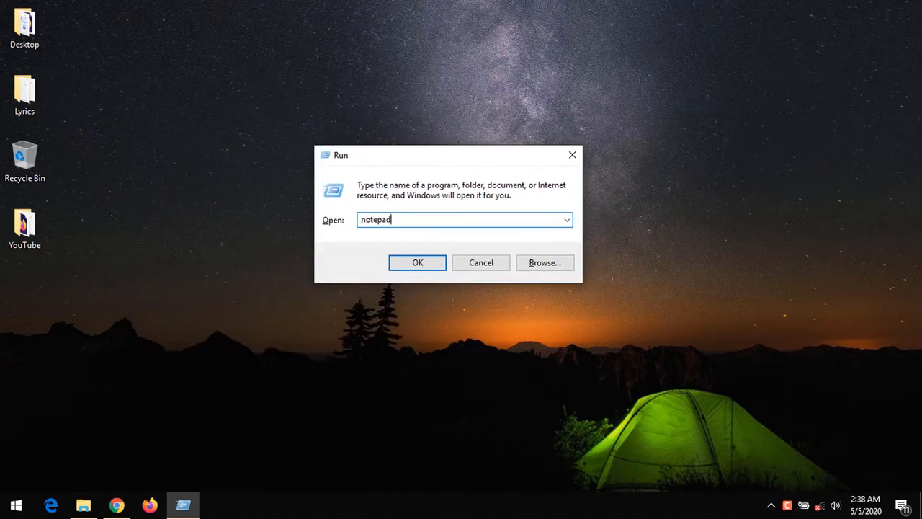
key("ctrl+a")
type("%temp")
type("%")
key("Return")
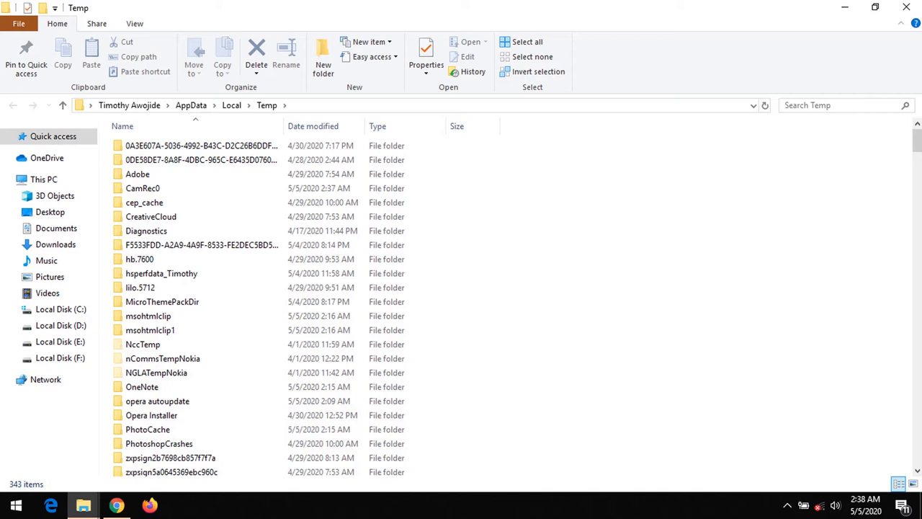
Step: Select all 343 Temp items and confirm permanent deletion (Shift+Delete)
key("ctrl+a")
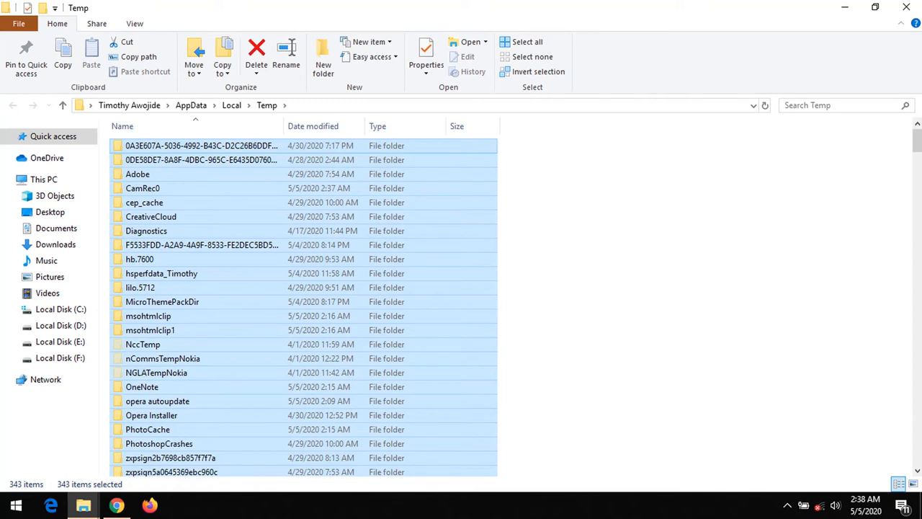
key("shift+Delete")
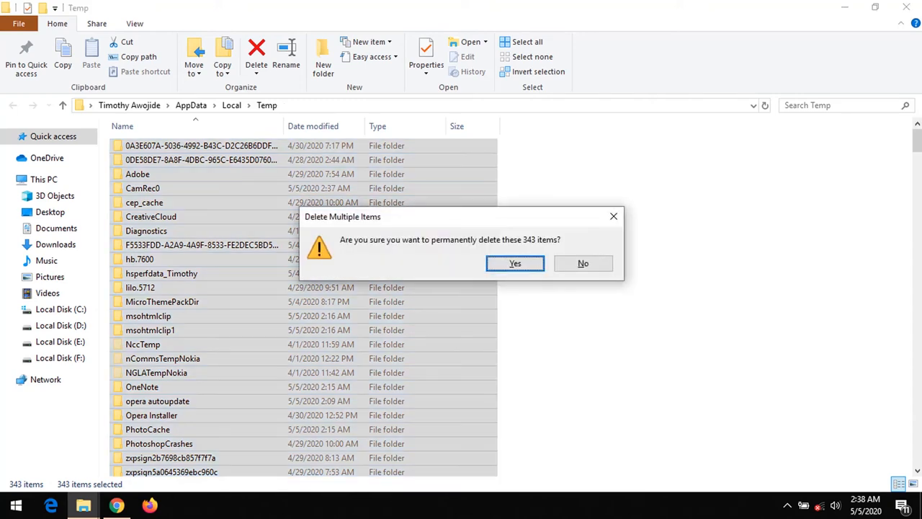
key("Return")
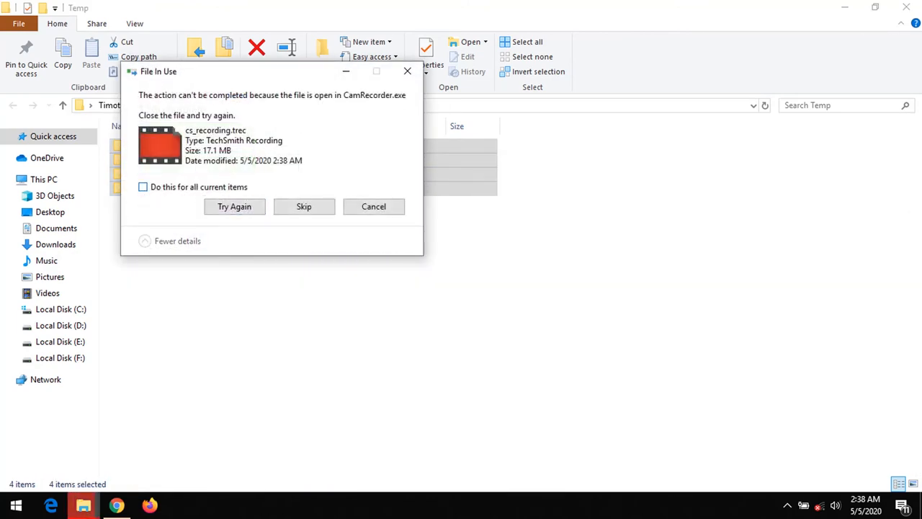
Step: Skip each locked recording file in the File In Use dialogs so deletion continues, up to frame.raw
key("Tab")
key("Tab")
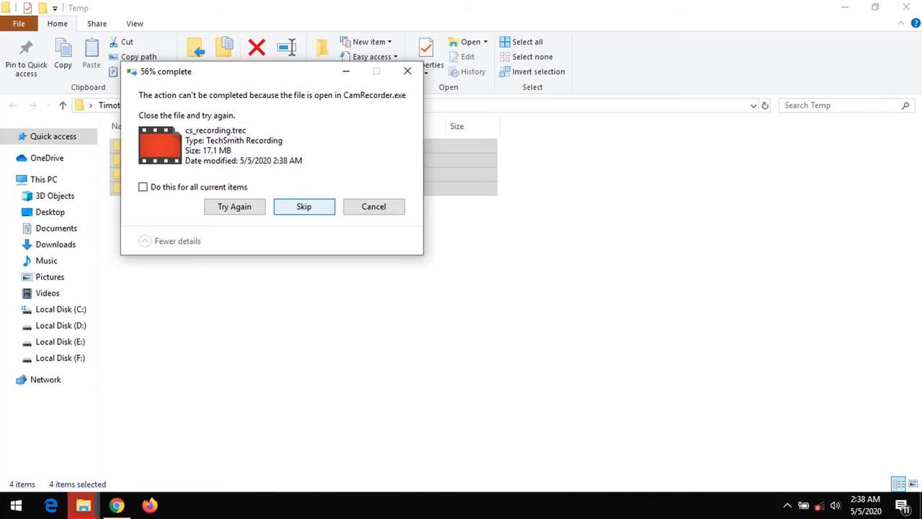
key("Return")
key("Tab")
key("Return")
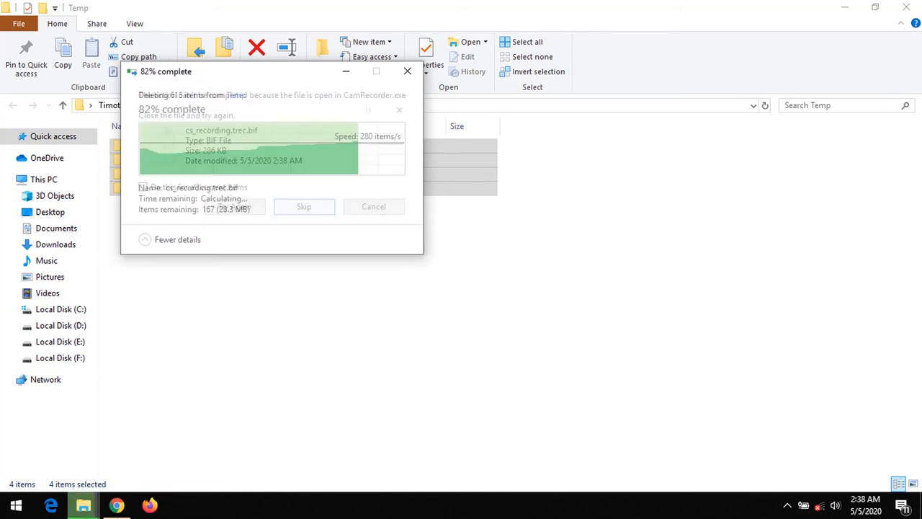
key("Return")
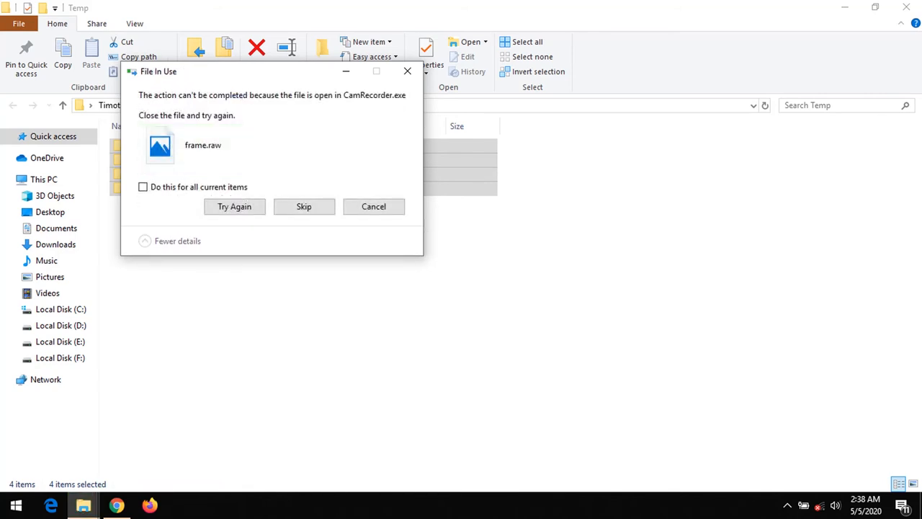
key("Tab")
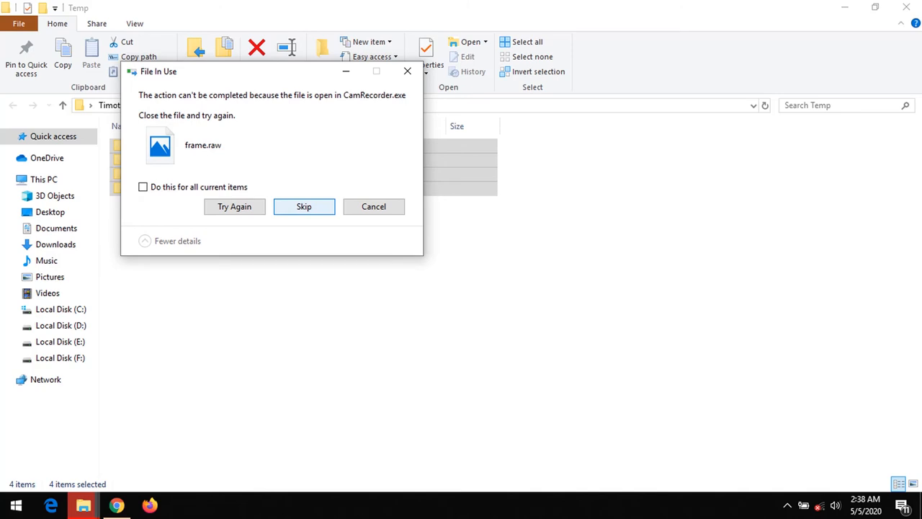